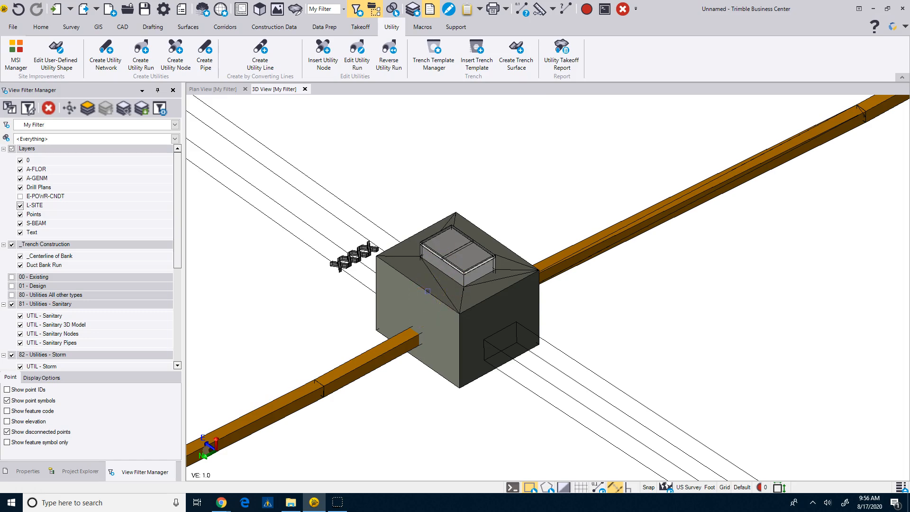
Start a new utility node in the Conduit Run A network, named Struct 1, on the Duct Bank Run layer.
click(175, 61)
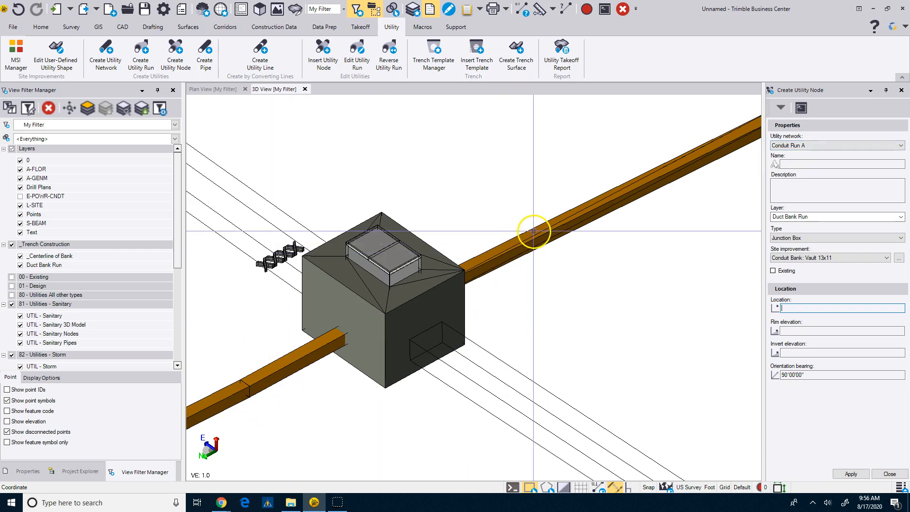
click(785, 163)
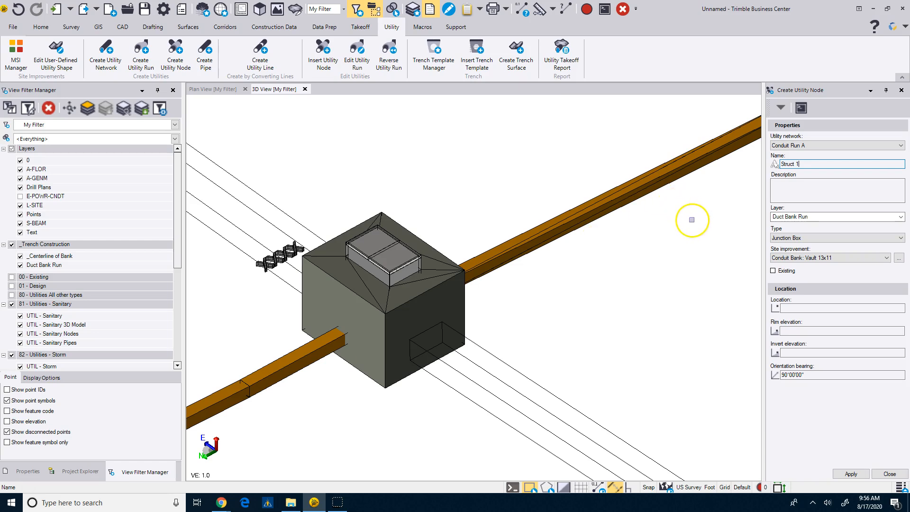
click(820, 219)
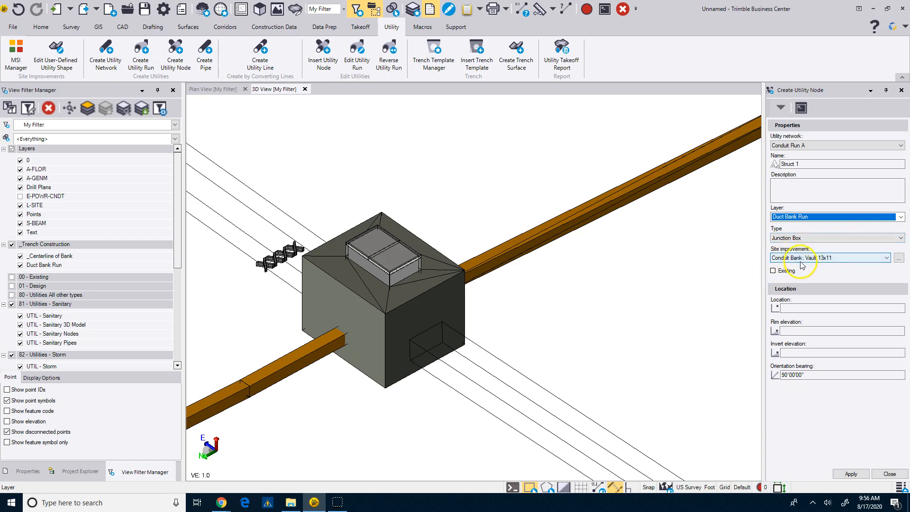
Try the Fitting node type and check which site improvement it offers.
click(809, 238)
click(805, 246)
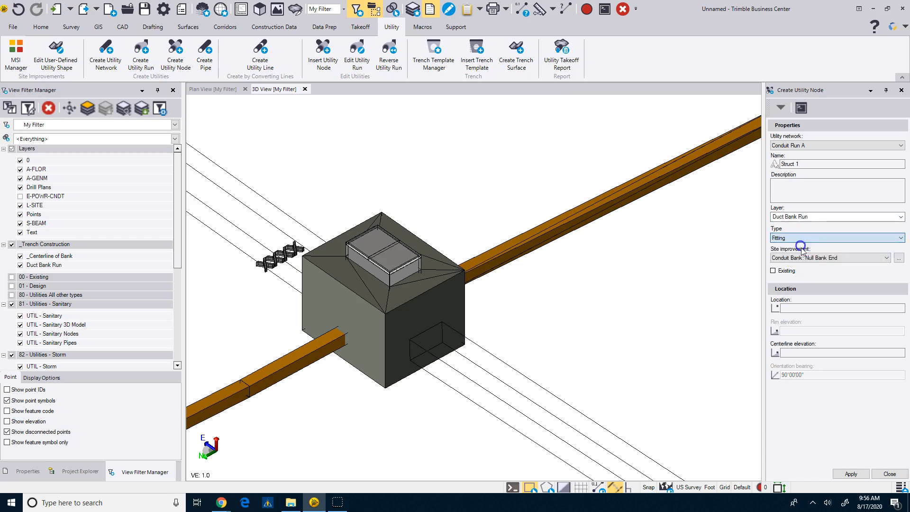
click(829, 258)
click(829, 258)
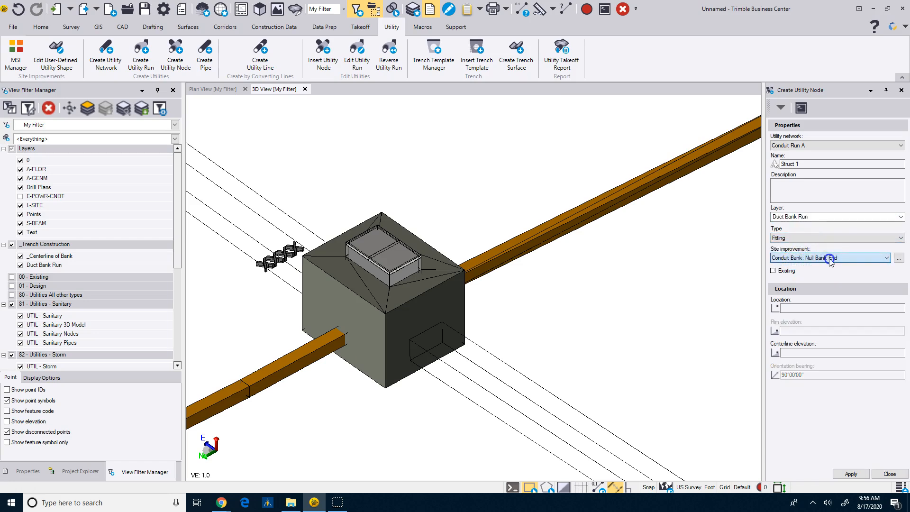
Set the node type to Junction Box with the site improvement Conduit Bank: Vault 13x11.
click(806, 237)
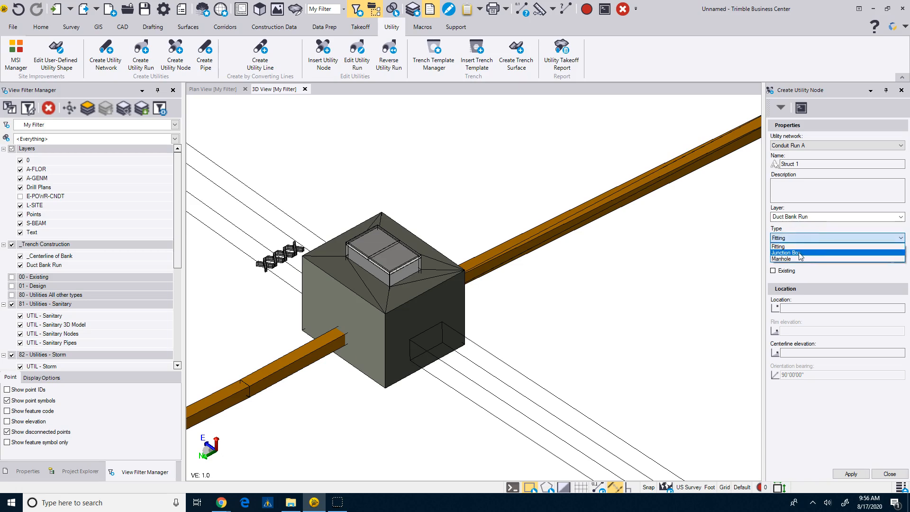
click(800, 252)
click(819, 261)
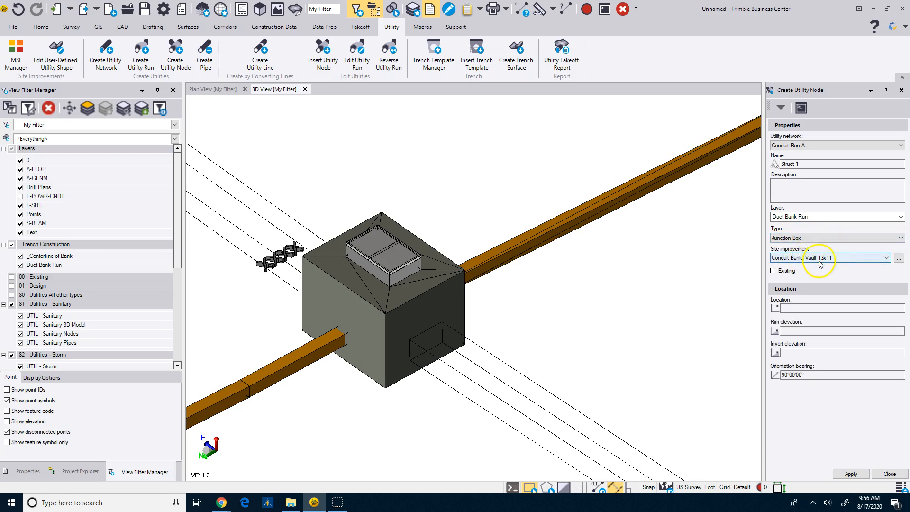
click(855, 258)
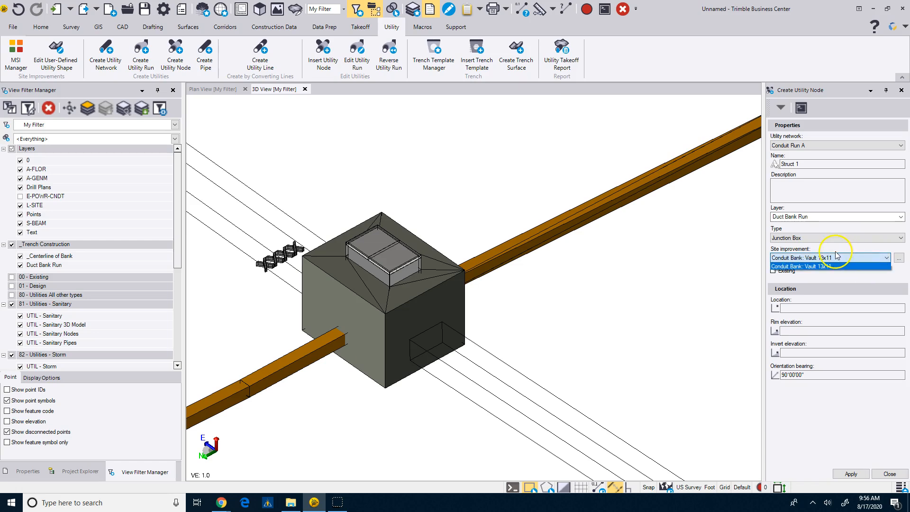
click(830, 265)
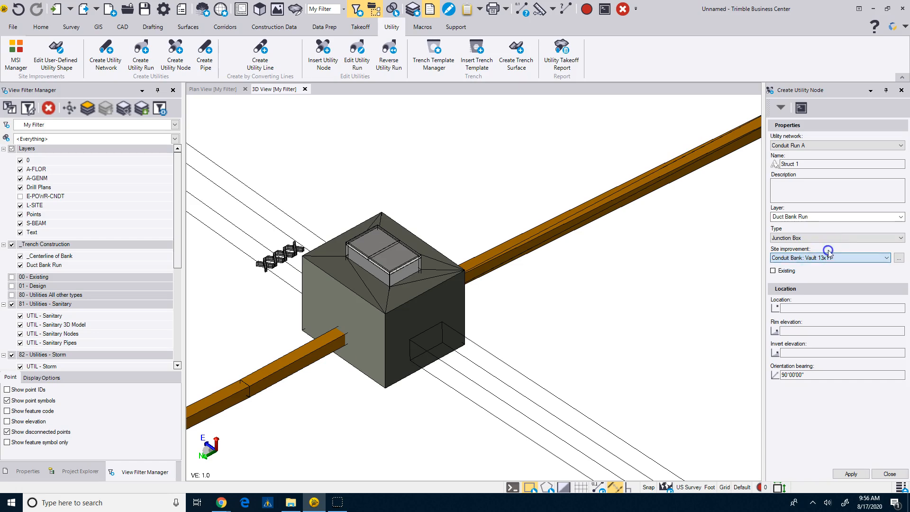
Open the Vault 13x11 site improvement for editing and set its length to 160.0 inches and width to 136.0 inches.
click(899, 258)
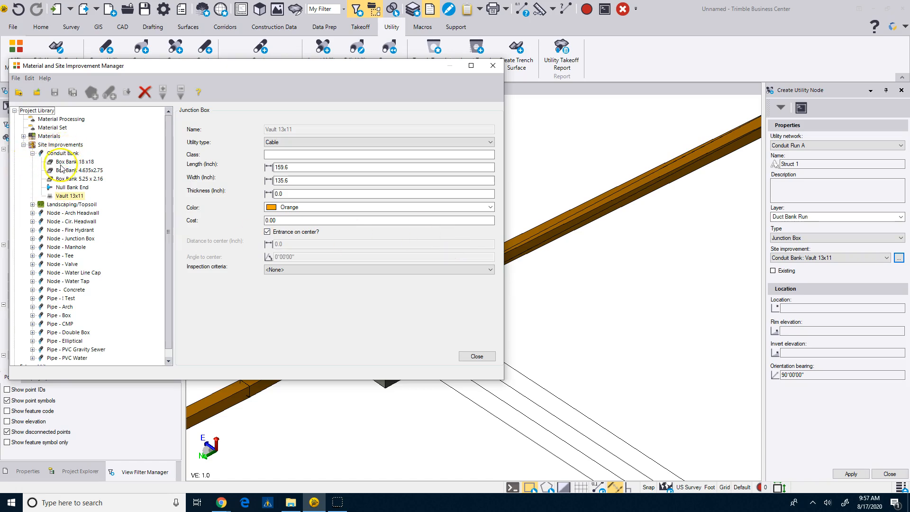
click(71, 196)
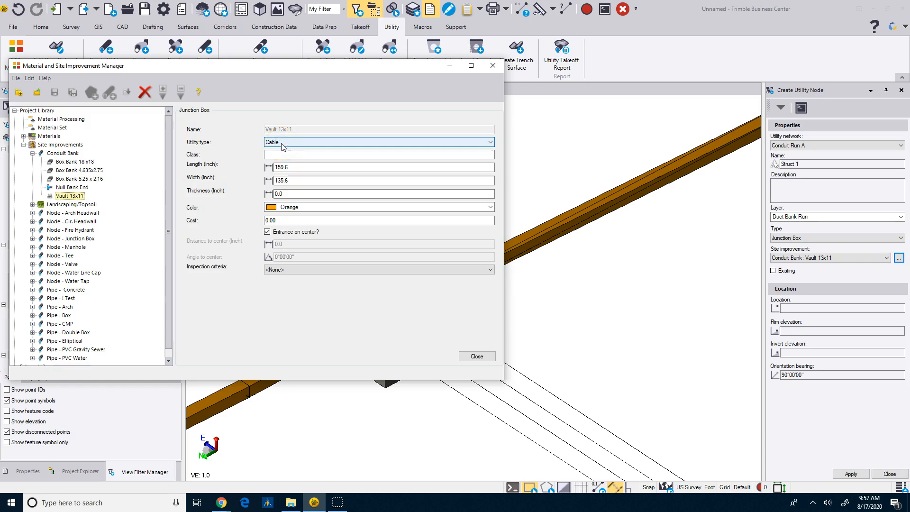
click(290, 168)
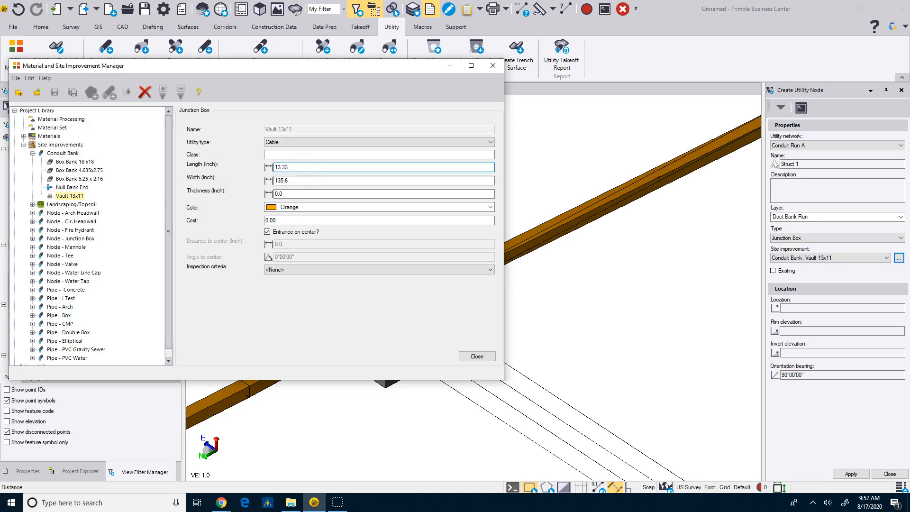
key(Tab)
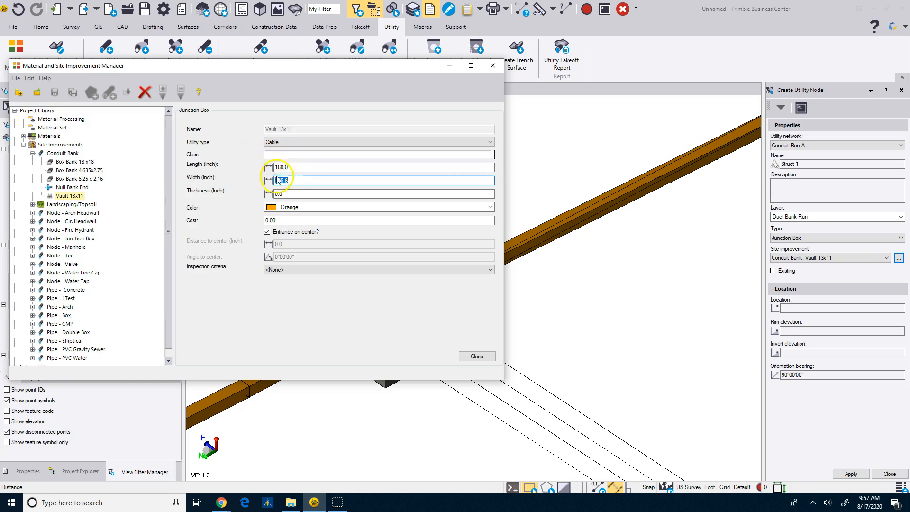
drag(269, 186, 265, 191)
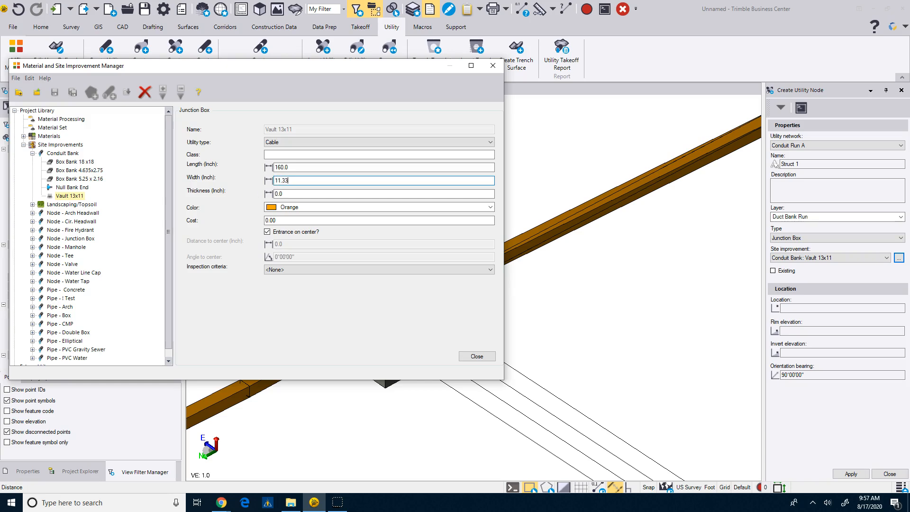
text(11.33")
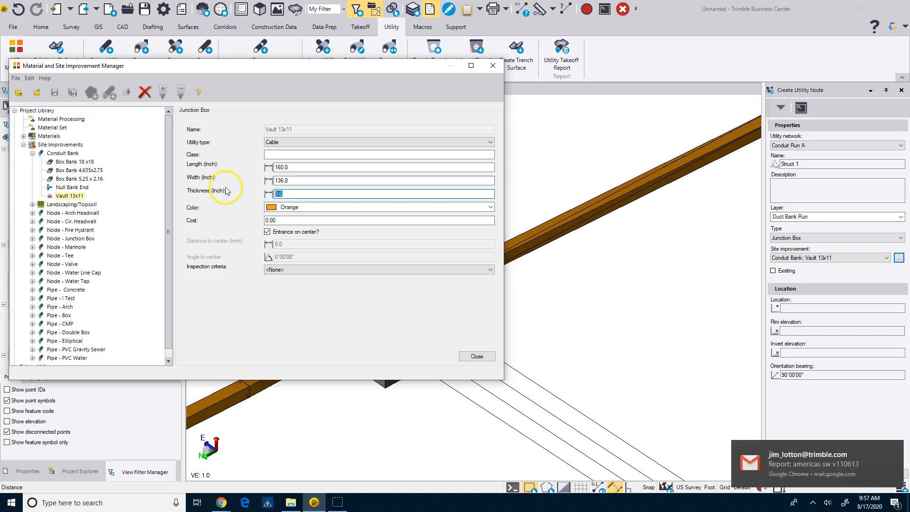
click(895, 448)
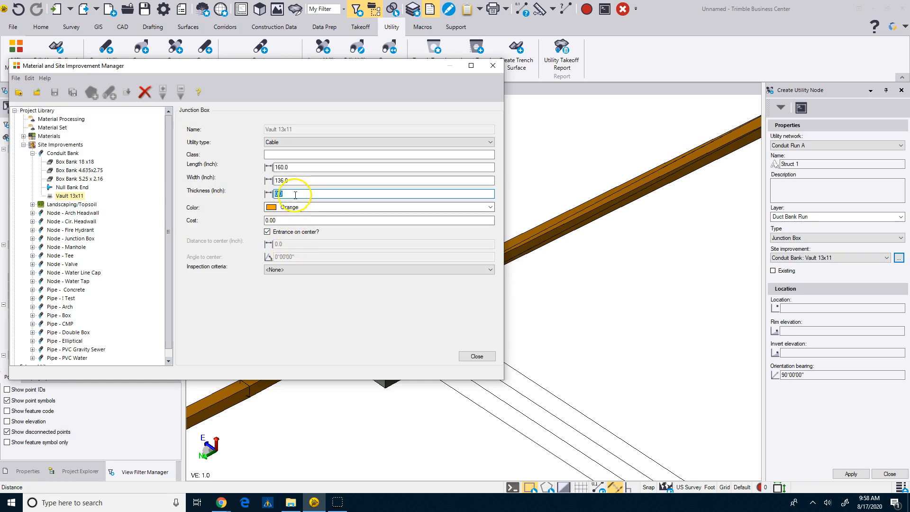
Reduce the vault's length to 156.0 inches and width to 132.0 inches, set the thickness to 4 inches, and close the manager.
click(293, 168)
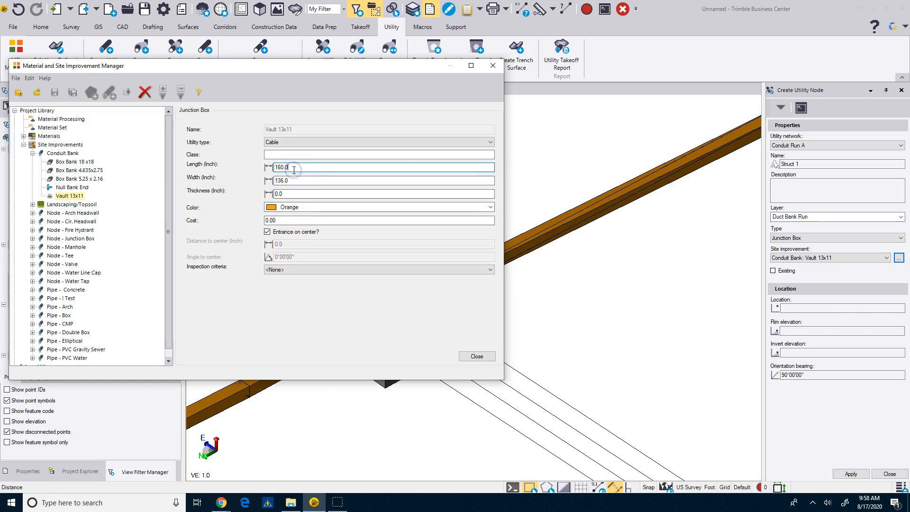
text(-4)
key(Tab)
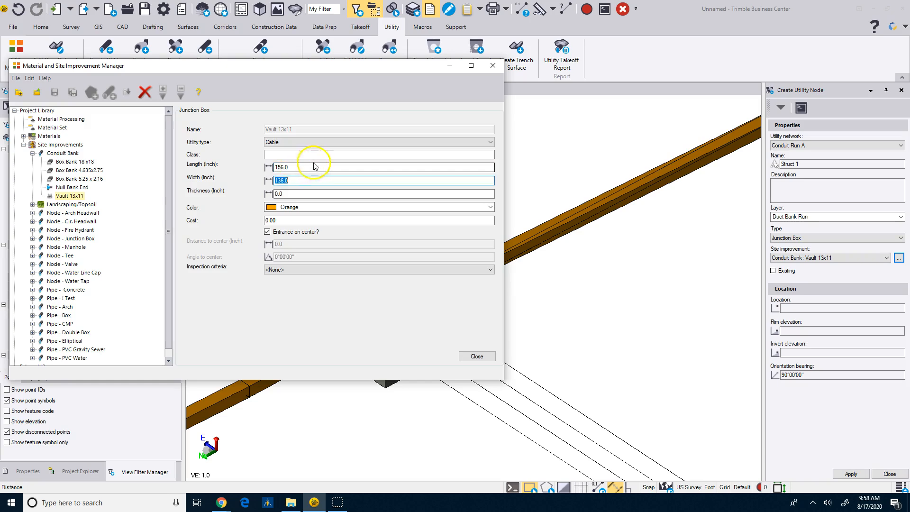
click(305, 178)
text(-4)
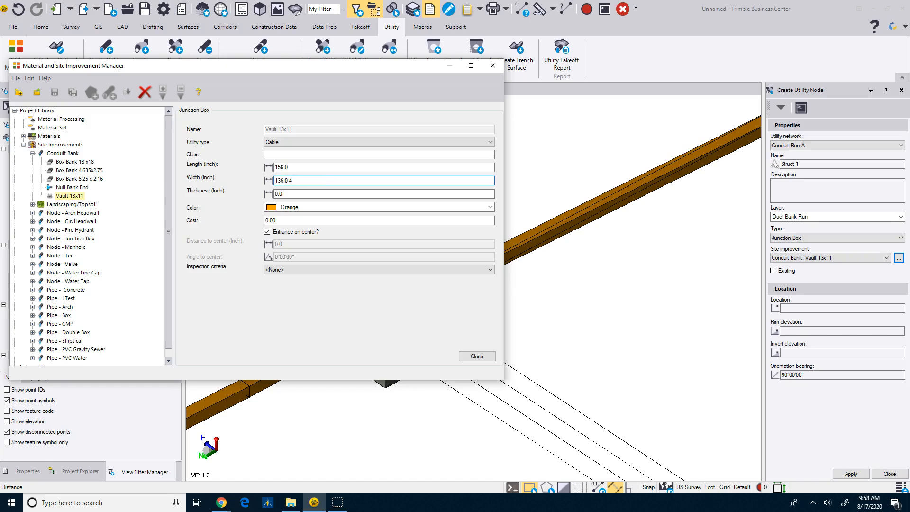
key(Tab)
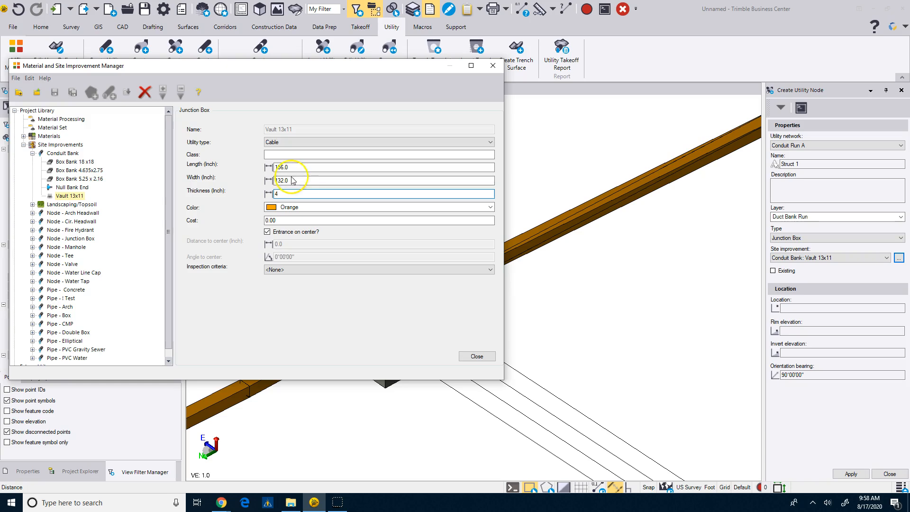
click(477, 356)
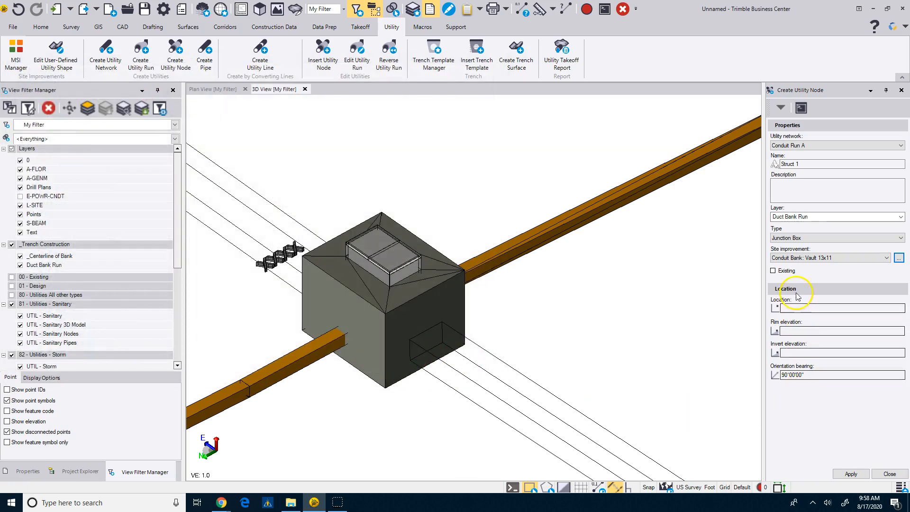
Locate the node midway between two diagonally opposite top corners of the modelled vault, using Middle of Point to Point.
click(791, 308)
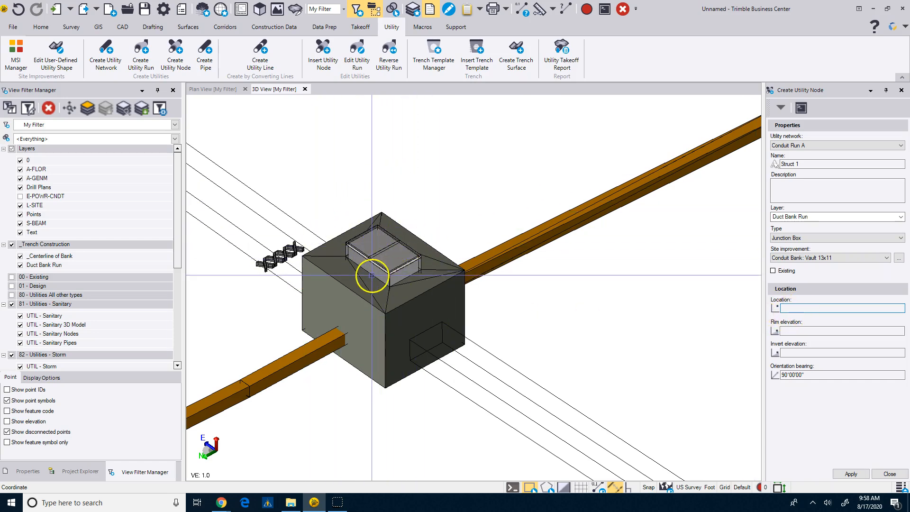
right_click(332, 180)
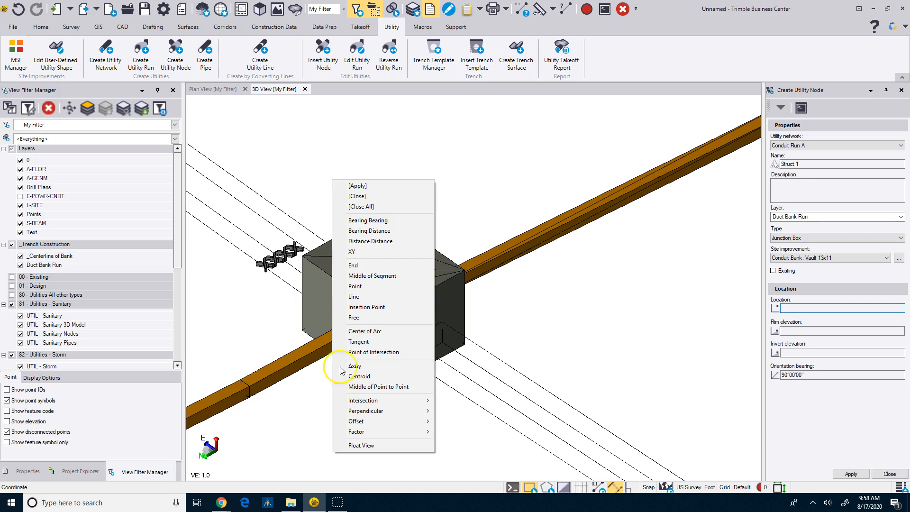
click(364, 388)
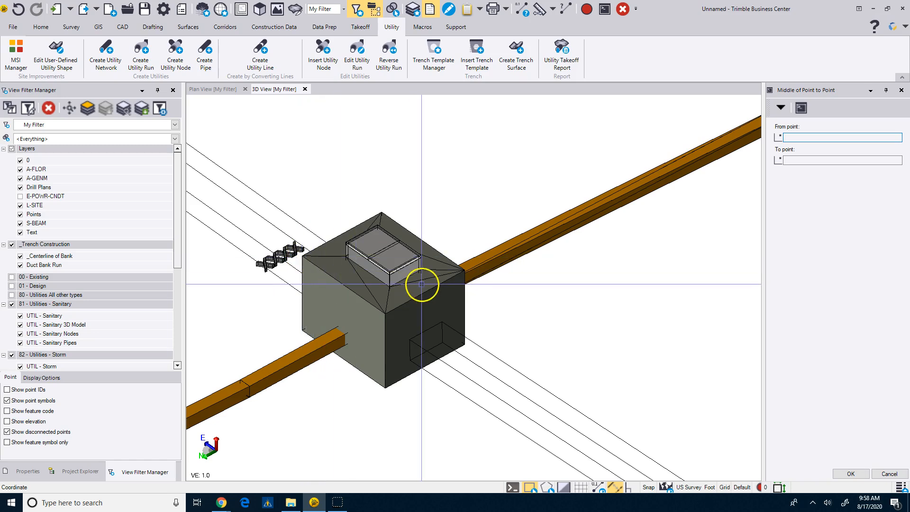
click(304, 256)
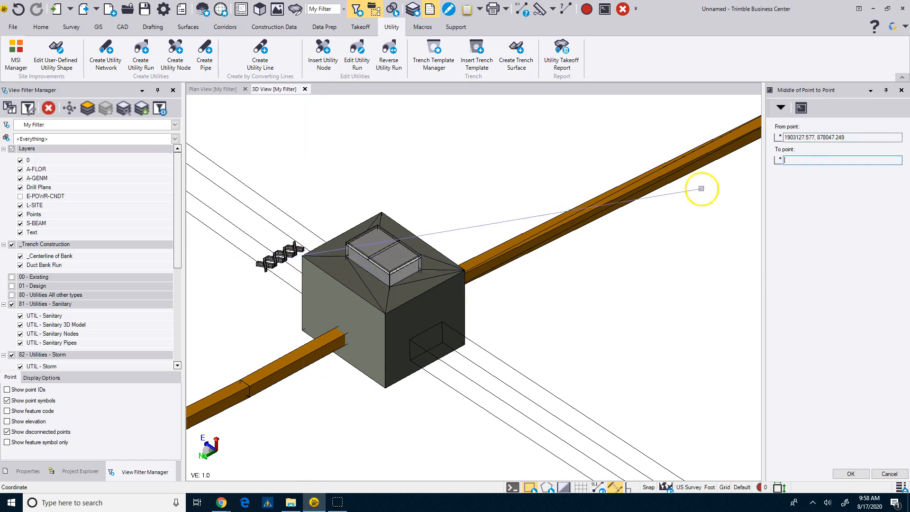
scroll(462, 274, up, 5)
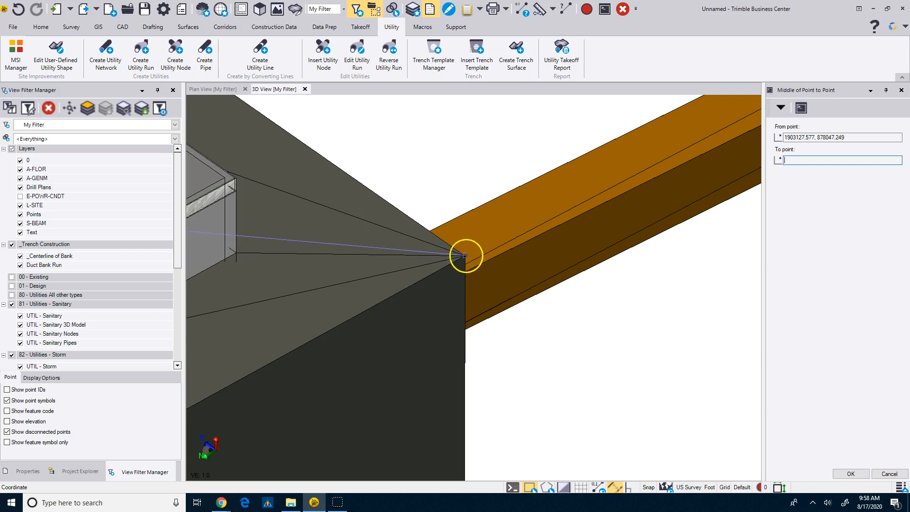
click(463, 274)
scroll(431, 308, down, 2)
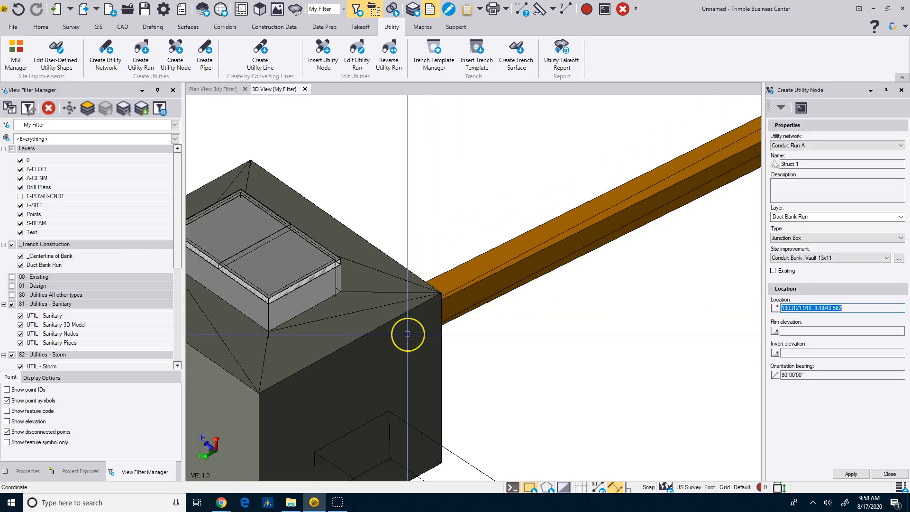
Try to pick the node's rim elevation from the nearest top corner of the vault's raised access hatch.
key(Tab)
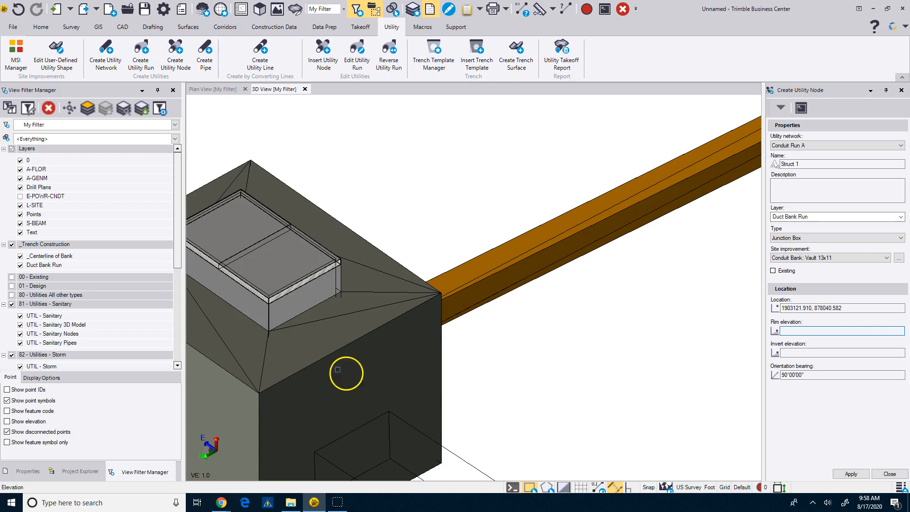
scroll(268, 299, down, 2)
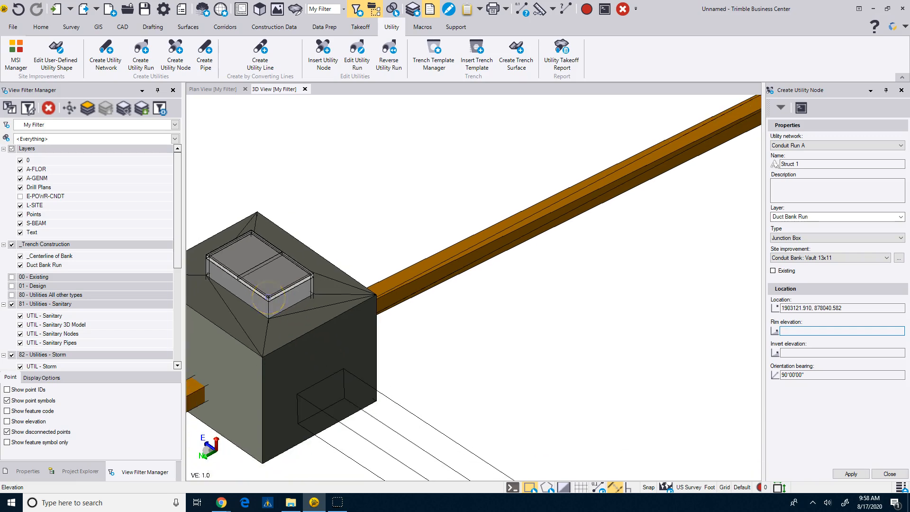
middle_drag(268, 297, 293, 285)
scroll(294, 285, up, 4)
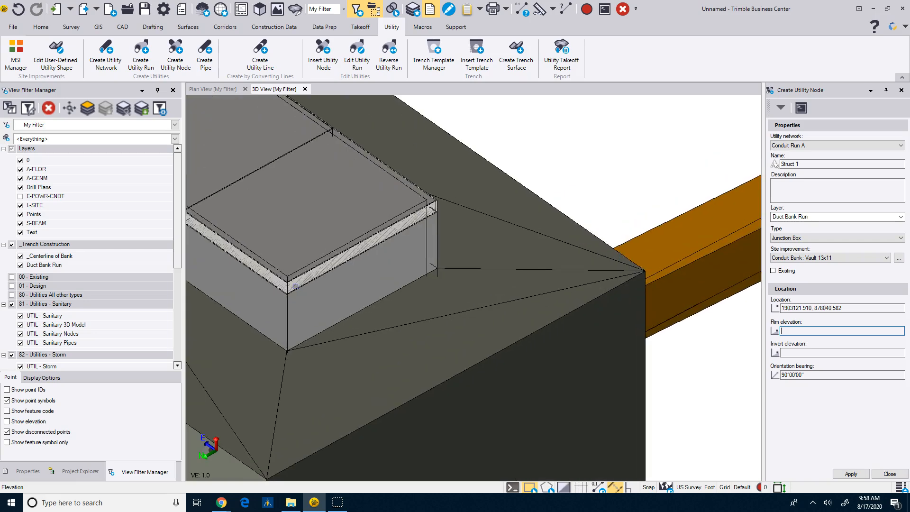
click(287, 276)
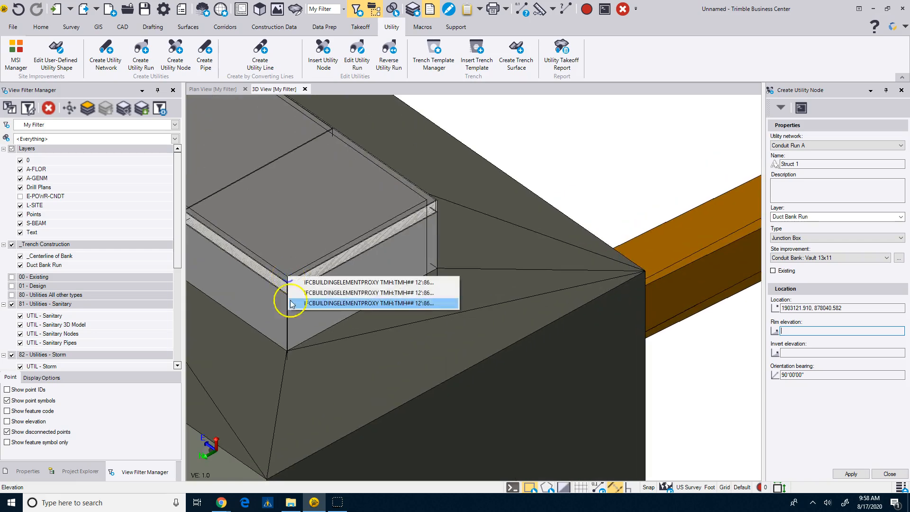
click(315, 283)
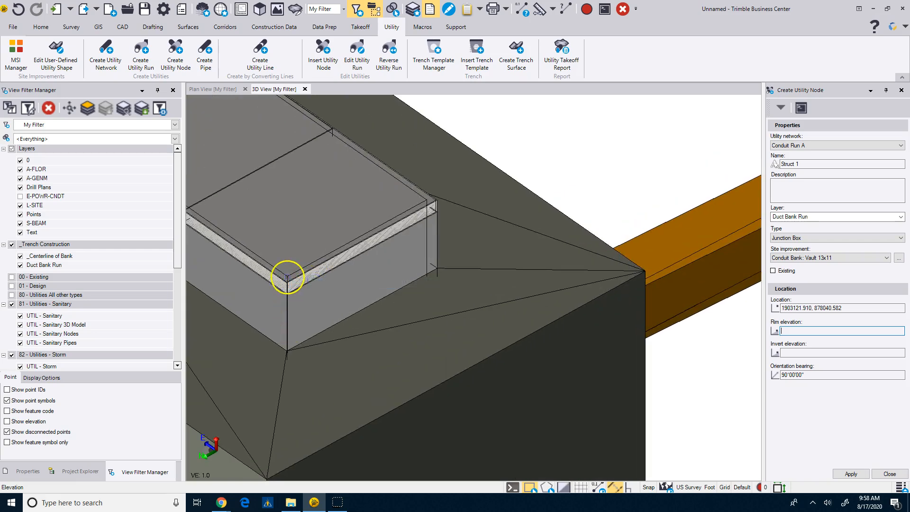
click(287, 276)
click(306, 282)
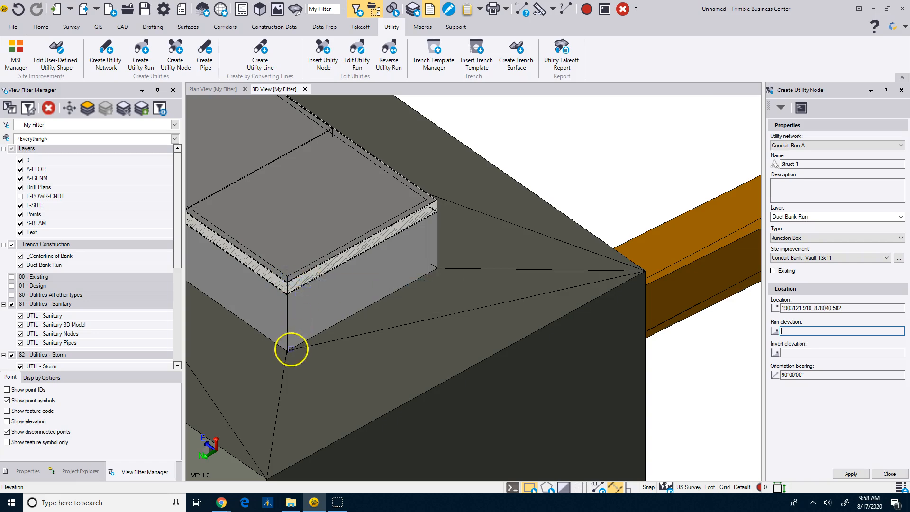
scroll(294, 345, down, 2)
middle_drag(260, 311, 258, 310)
scroll(288, 294, up, 3)
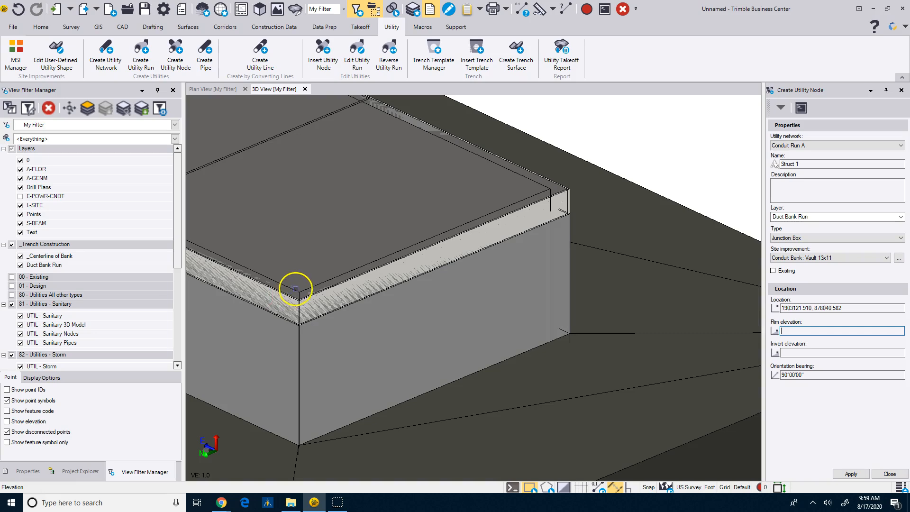
click(300, 293)
click(316, 310)
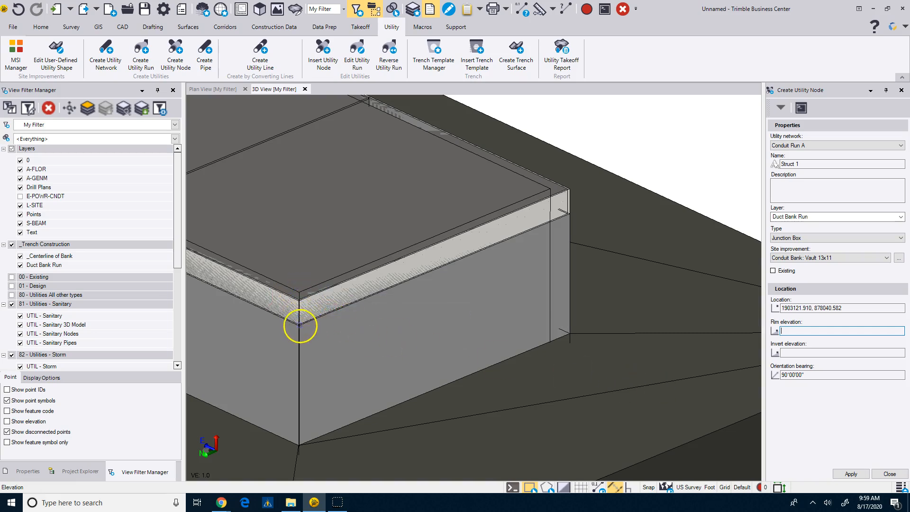
click(299, 318)
click(322, 362)
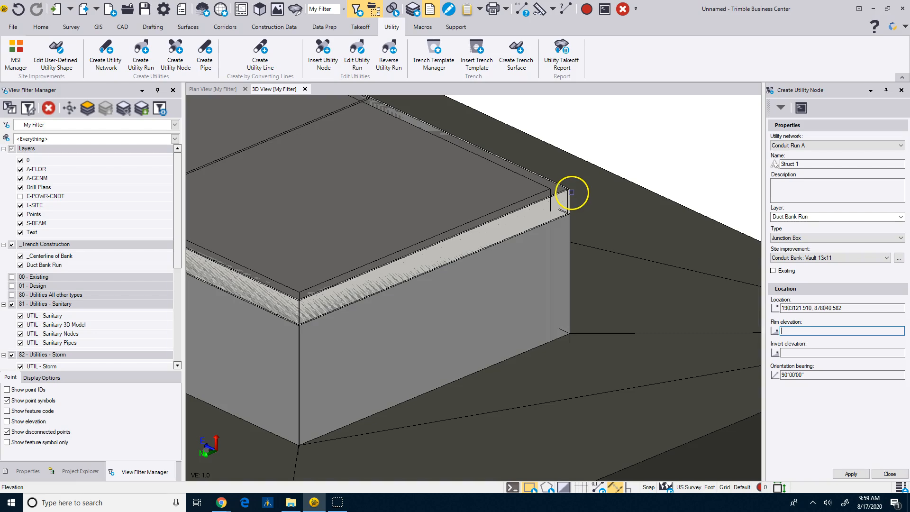
Set the node's rim elevation to -2.760 by picking the adjacent top corner of the vault's access hatch.
click(570, 191)
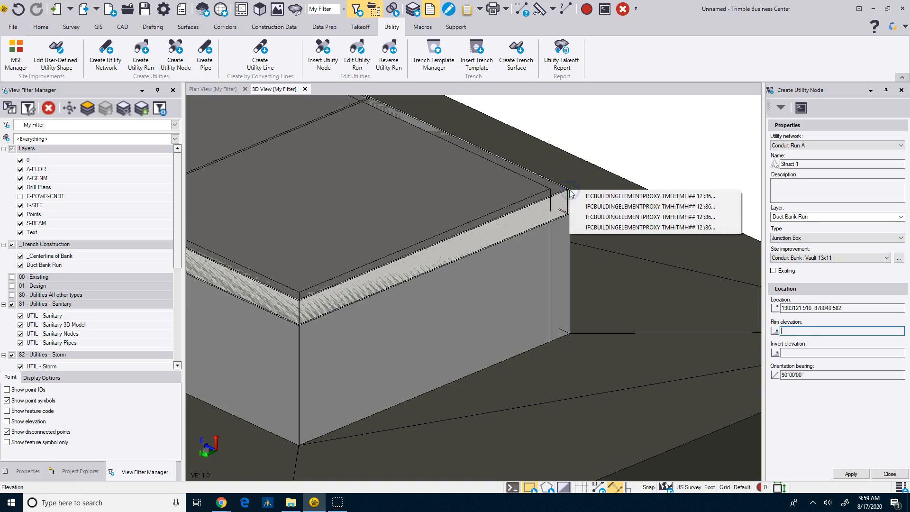
click(581, 196)
text(-)
scroll(441, 339, down, 3)
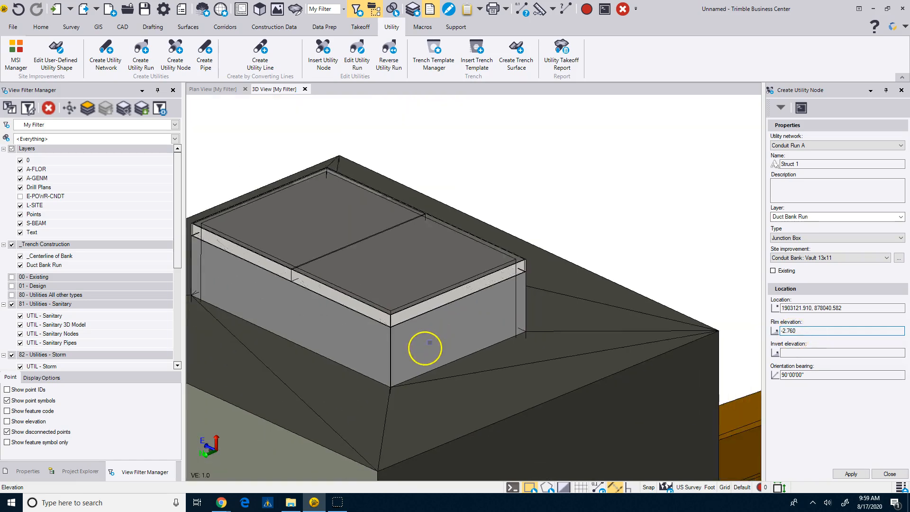
Set the invert elevation to -14.760 by picking the vault's bottom corner, and create the junction box node.
scroll(429, 342, down, 2)
right_click(386, 411)
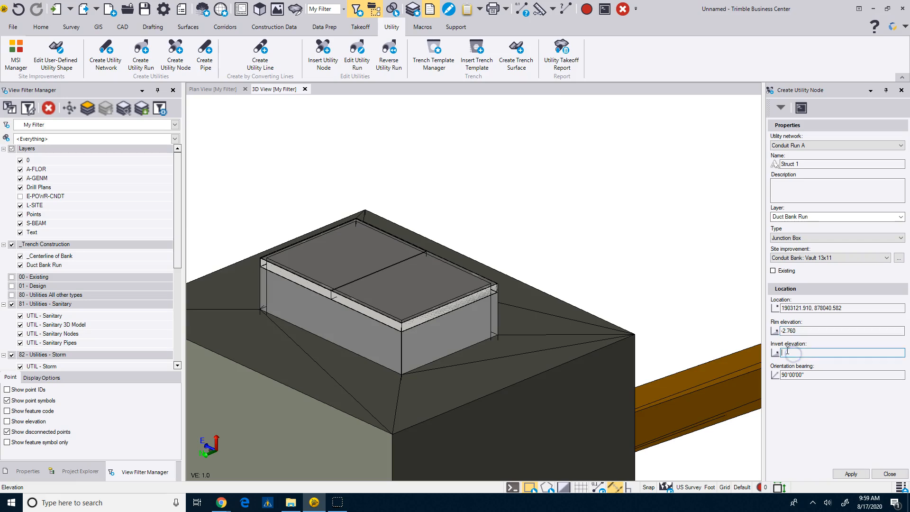
scroll(461, 400, down, 5)
middle_drag(459, 396, 426, 264)
click(409, 374)
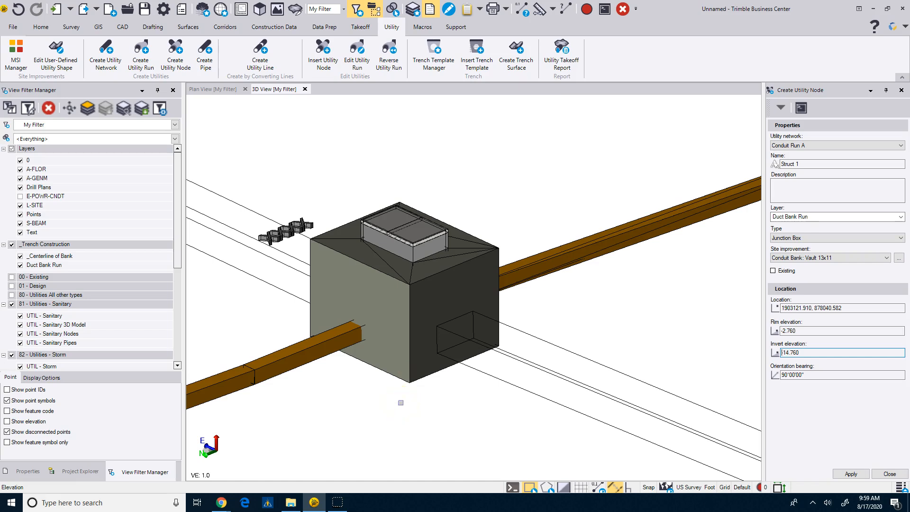
click(851, 474)
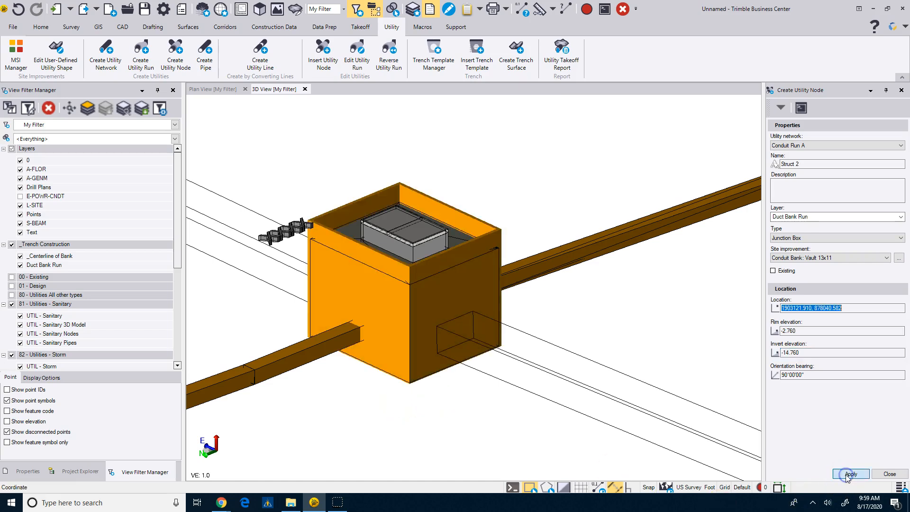
Locate the second node midway between opposite top corners of the next vault along the duct bank, using Middle of Point to Point.
mouse_move(389, 292)
middle_down()
mouse_move(431, 265)
mouse_move(408, 284)
mouse_move(325, 296)
mouse_move(289, 280)
mouse_move(359, 303)
mouse_move(400, 292)
middle_up()
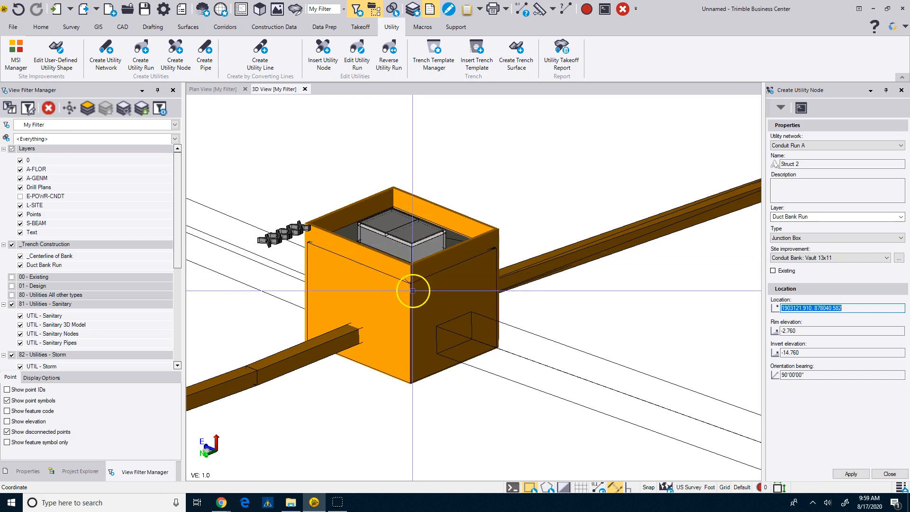
middle_drag(356, 309, 396, 376)
scroll(356, 323, down, 5)
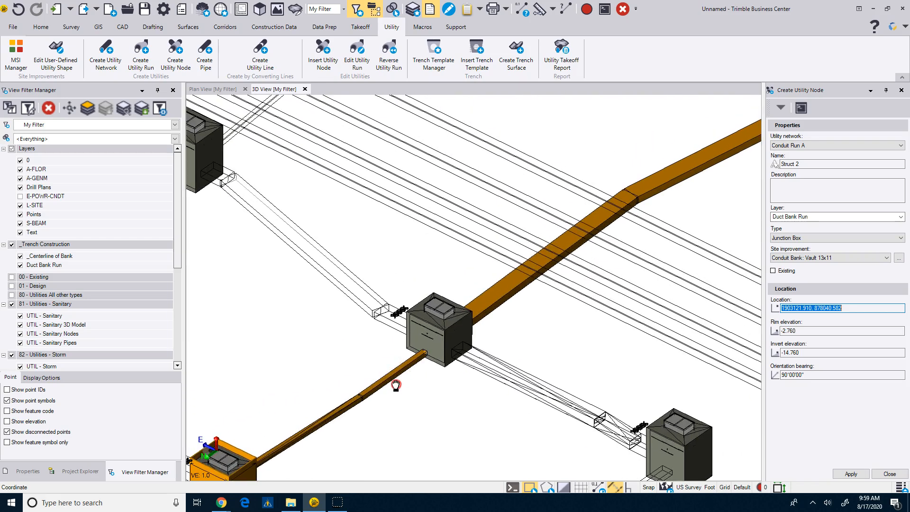
scroll(406, 338, up, 5)
middle_drag(405, 338, 488, 260)
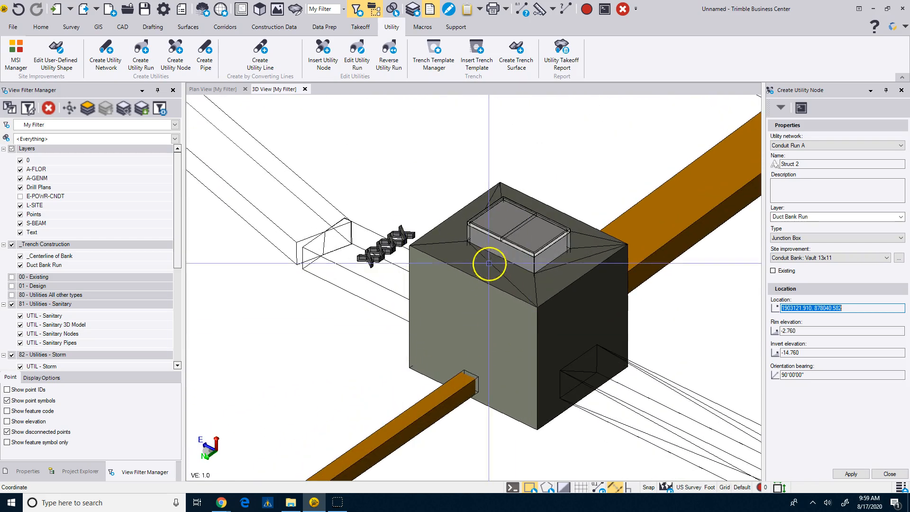
scroll(378, 280, up, 2)
right_click(374, 289)
click(420, 219)
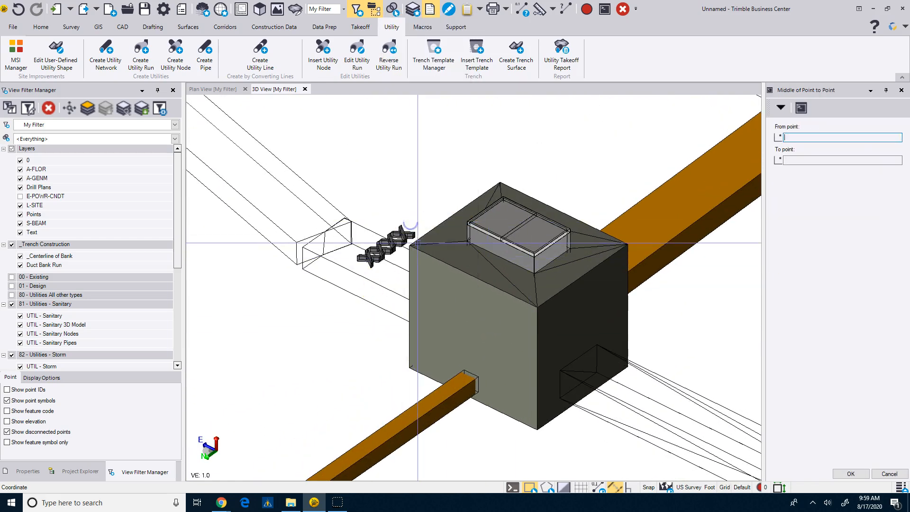
click(411, 246)
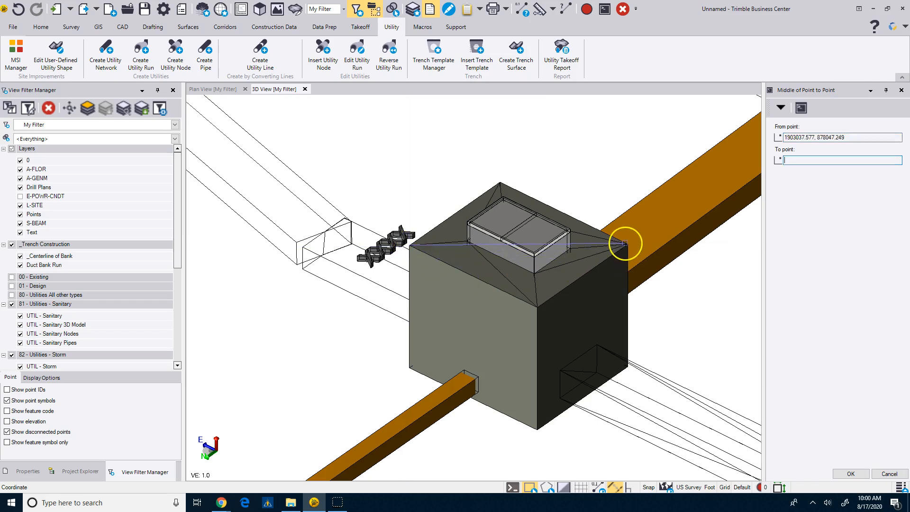
click(625, 244)
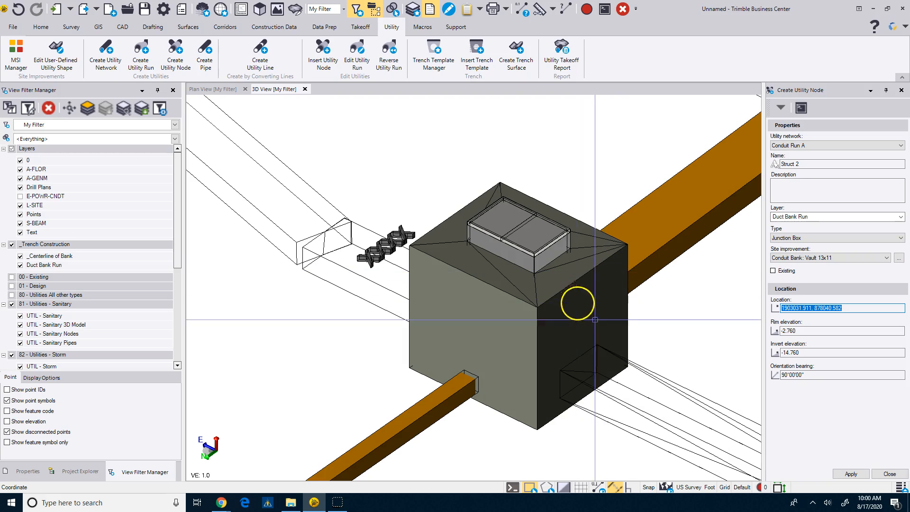
Try to pick a rim elevation for the second node from a top corner of its vault's access hatch.
click(809, 330)
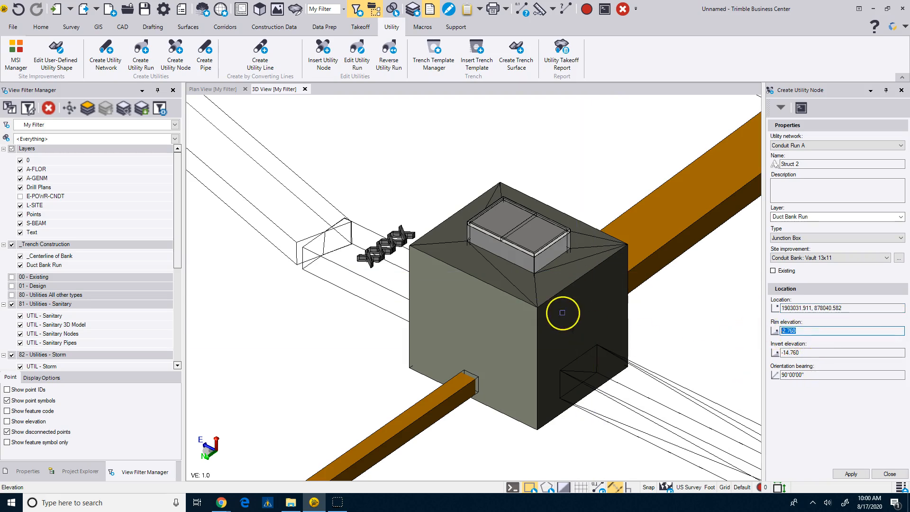
click(534, 252)
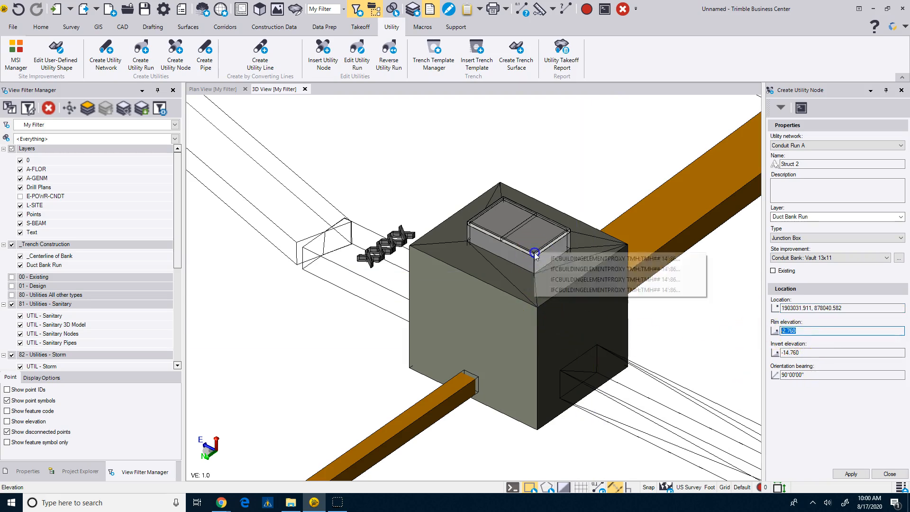
click(551, 269)
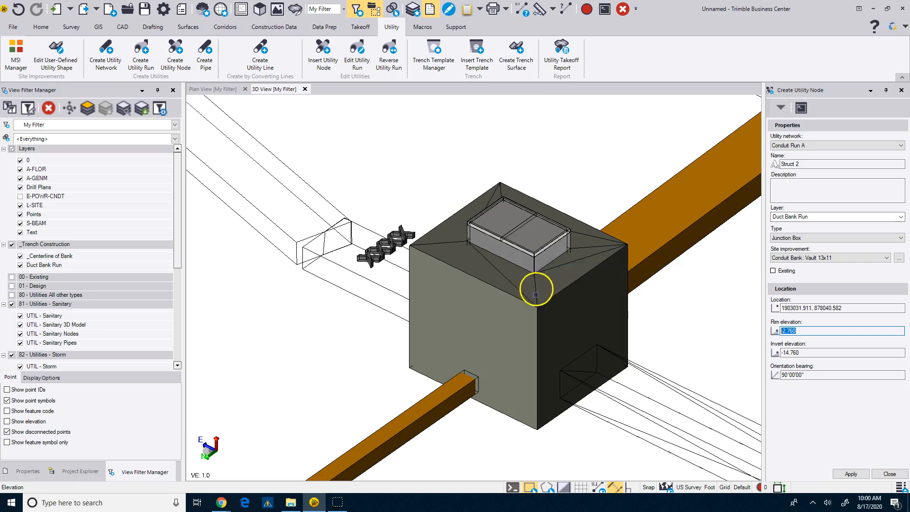
click(538, 307)
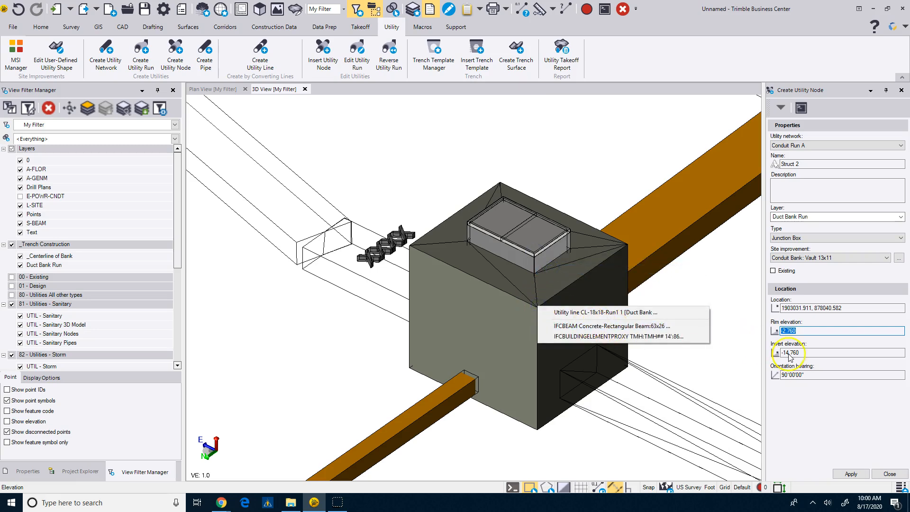
scroll(575, 237, up, 5)
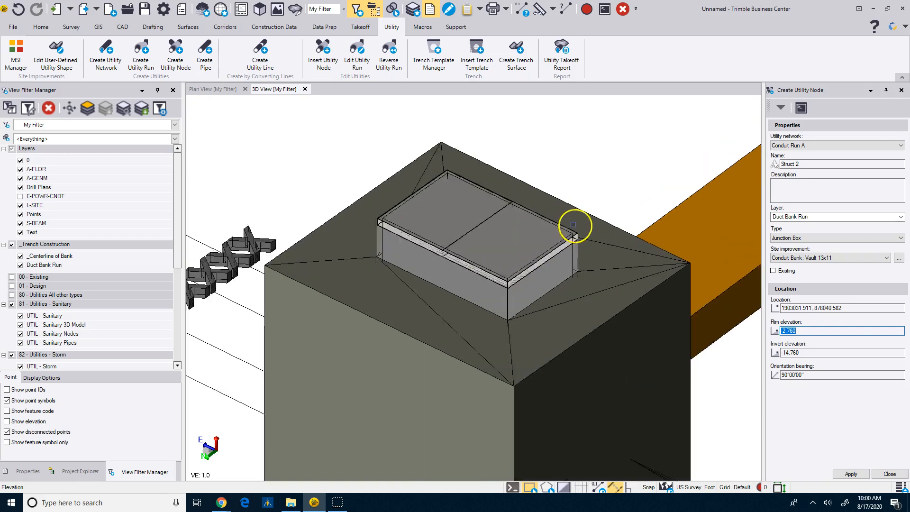
scroll(579, 237, up, 3)
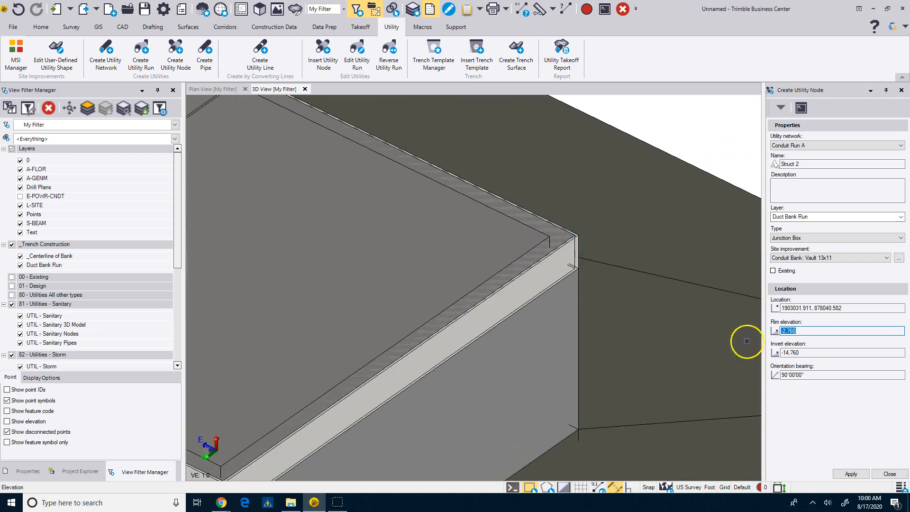
scroll(589, 337, down, 8)
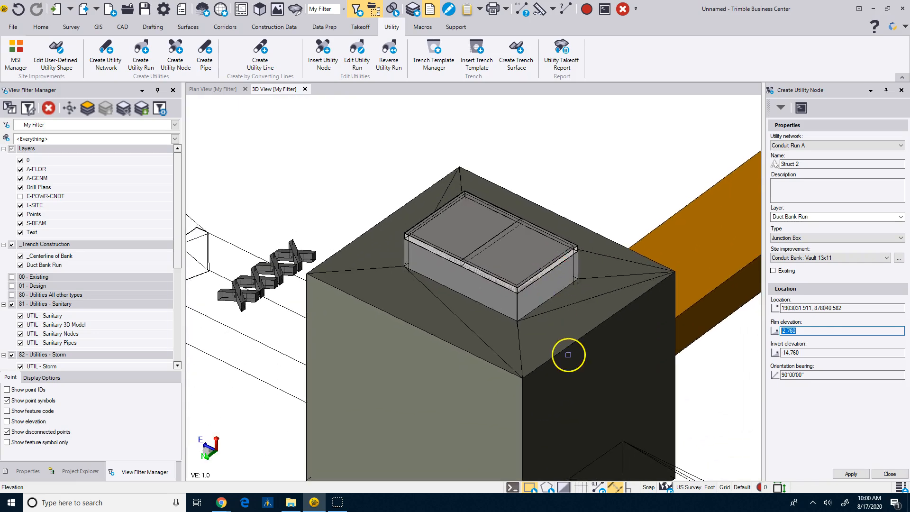
Set the invert elevation to -16.420 by picking the second vault's bottom corner, create the node, and close Create Utility Node.
scroll(568, 355, down, 3)
scroll(539, 466, up, 6)
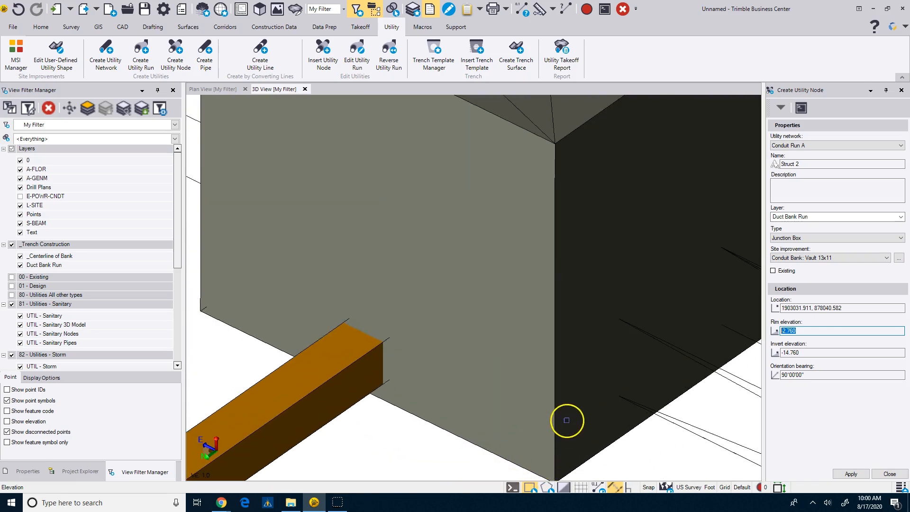
middle_drag(567, 420, 534, 304)
click(791, 353)
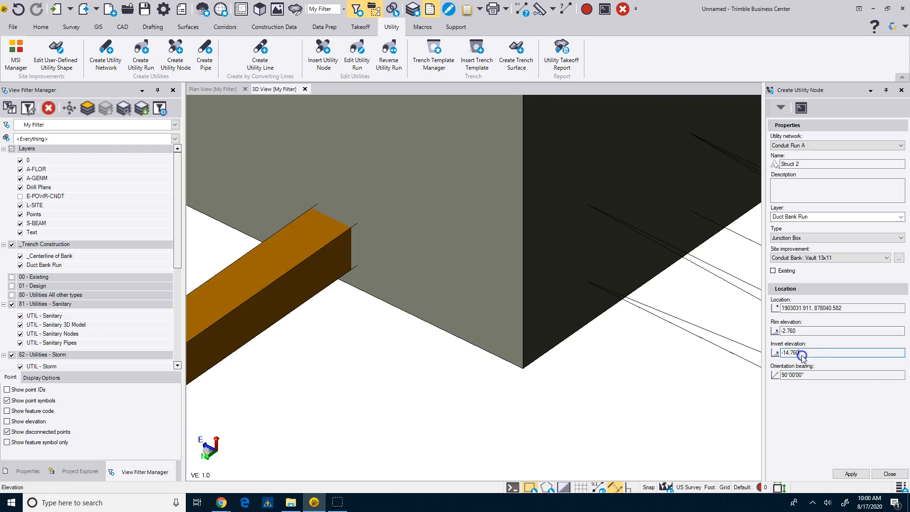
click(534, 373)
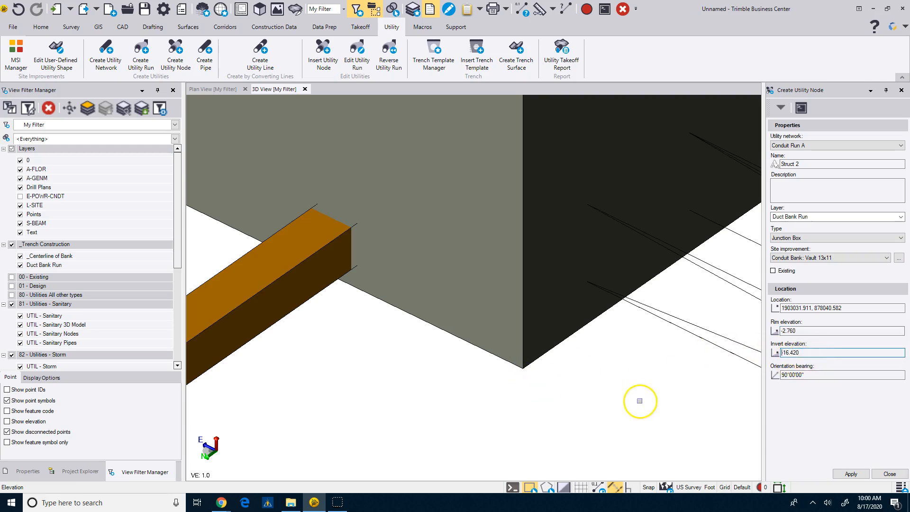
scroll(642, 410, down, 5)
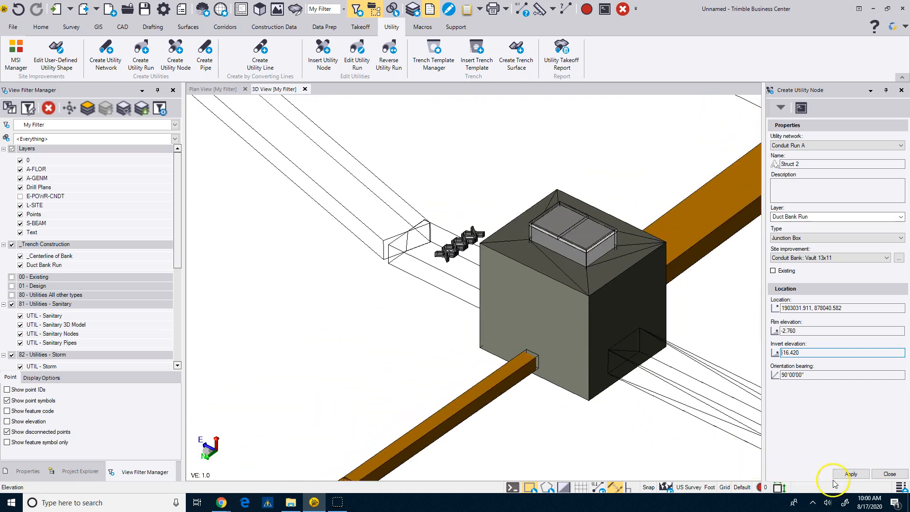
click(835, 476)
drag(630, 392, 557, 344)
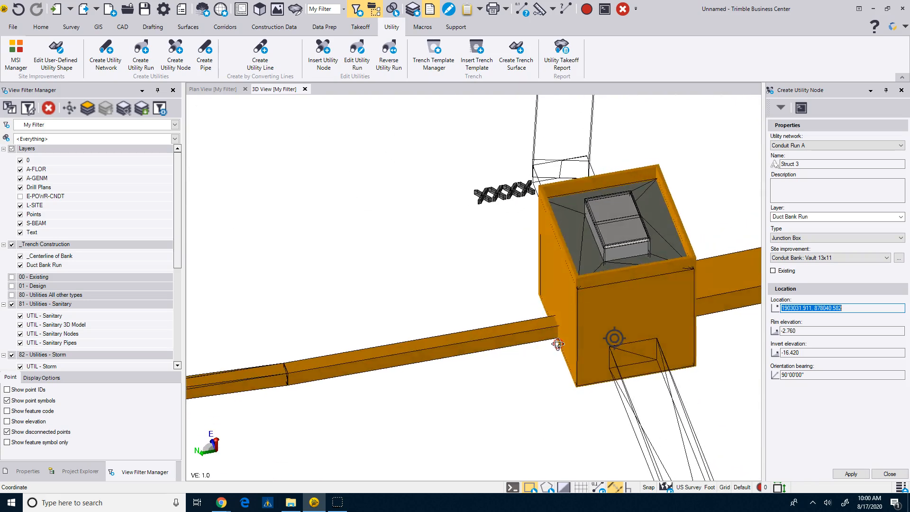
scroll(557, 345, down, 8)
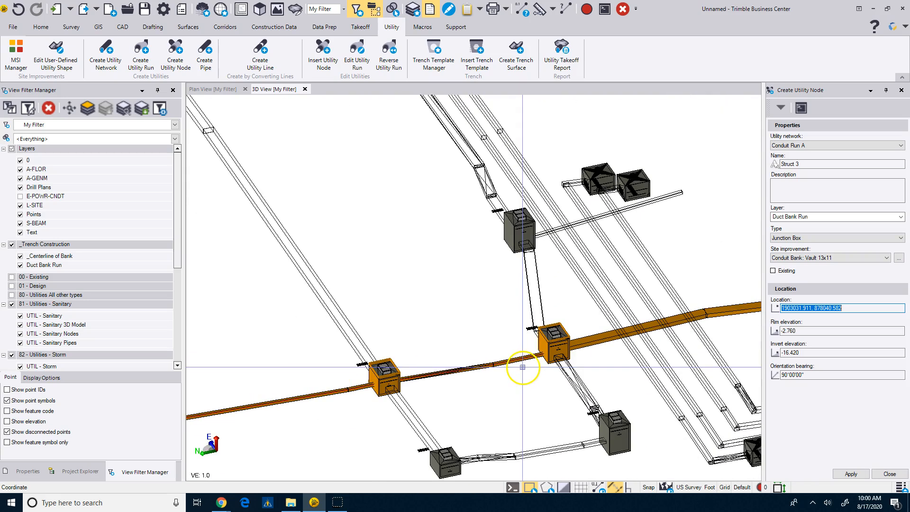
scroll(631, 417, down, 2)
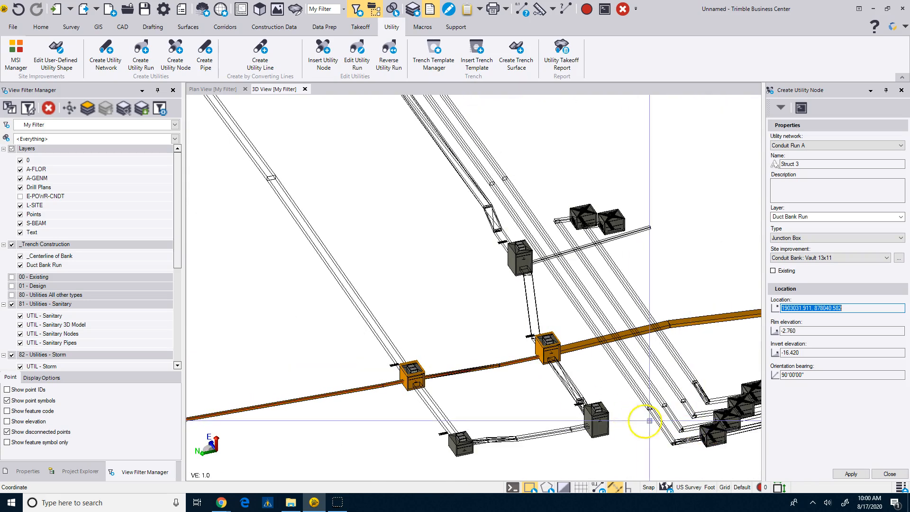
click(890, 474)
Examine the two created junction boxes and the duct bank run connecting them in the 3D view.
drag(470, 397, 512, 382)
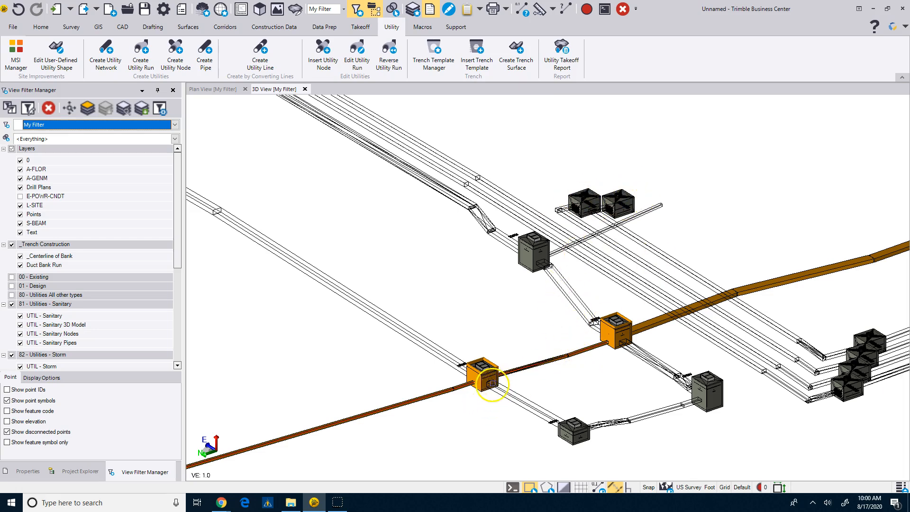
scroll(492, 384, up, 3)
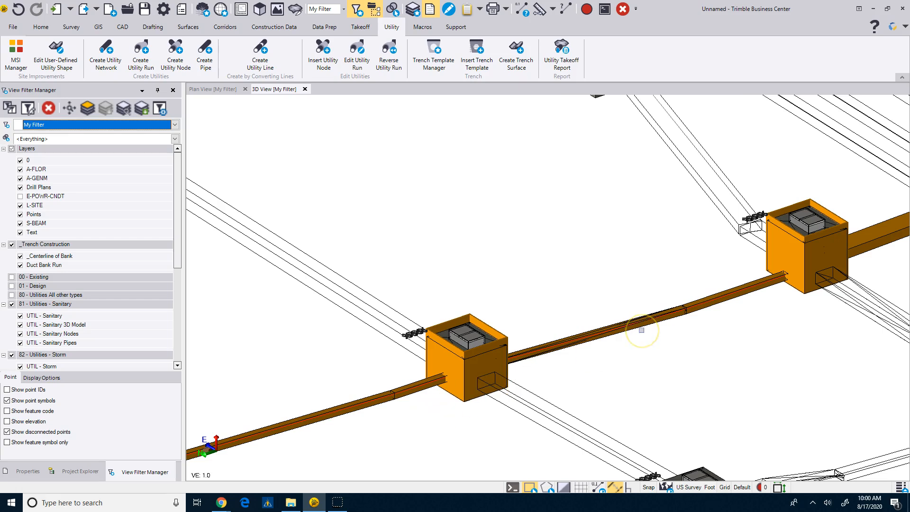
middle_drag(643, 331, 626, 350)
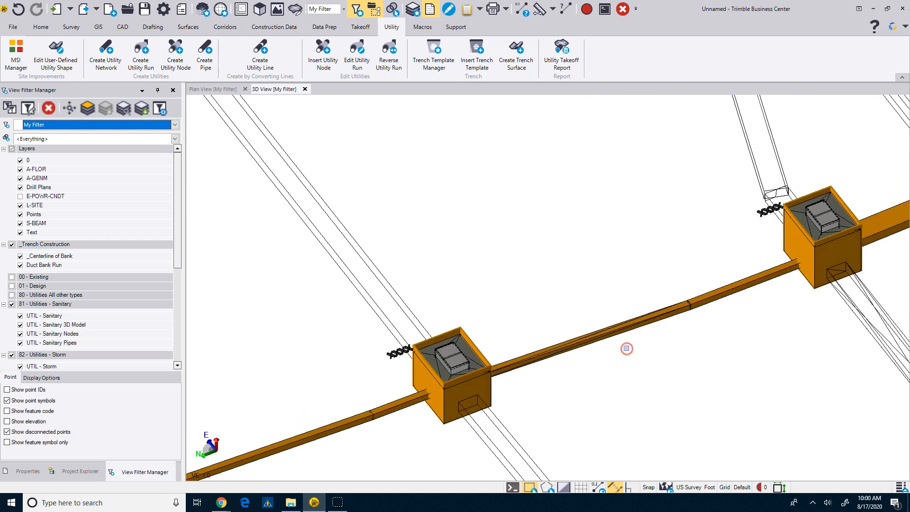
scroll(423, 399, down, 2)
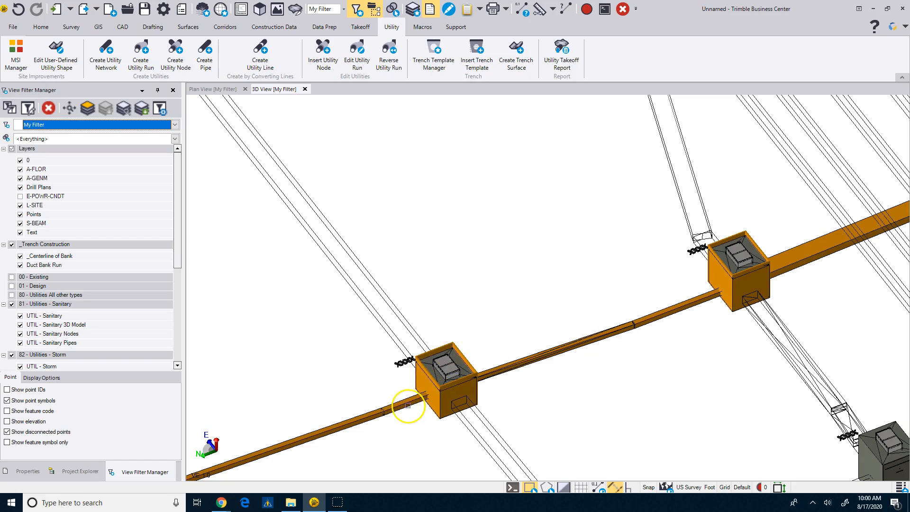
scroll(398, 409, down, 3)
middle_drag(397, 417, 429, 304)
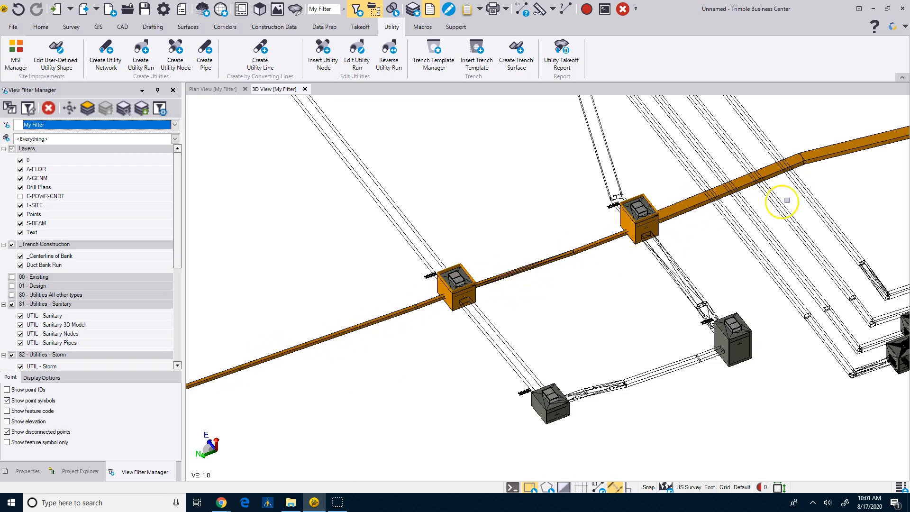
drag(495, 328, 518, 313)
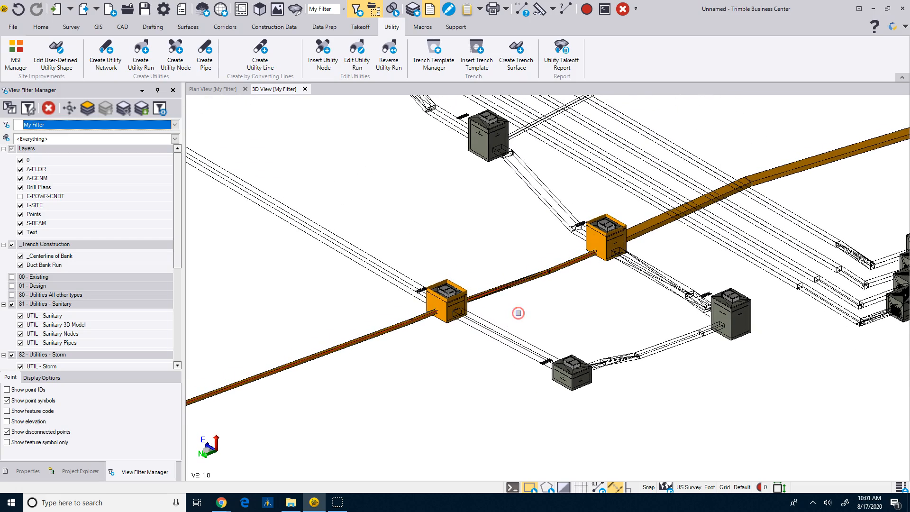